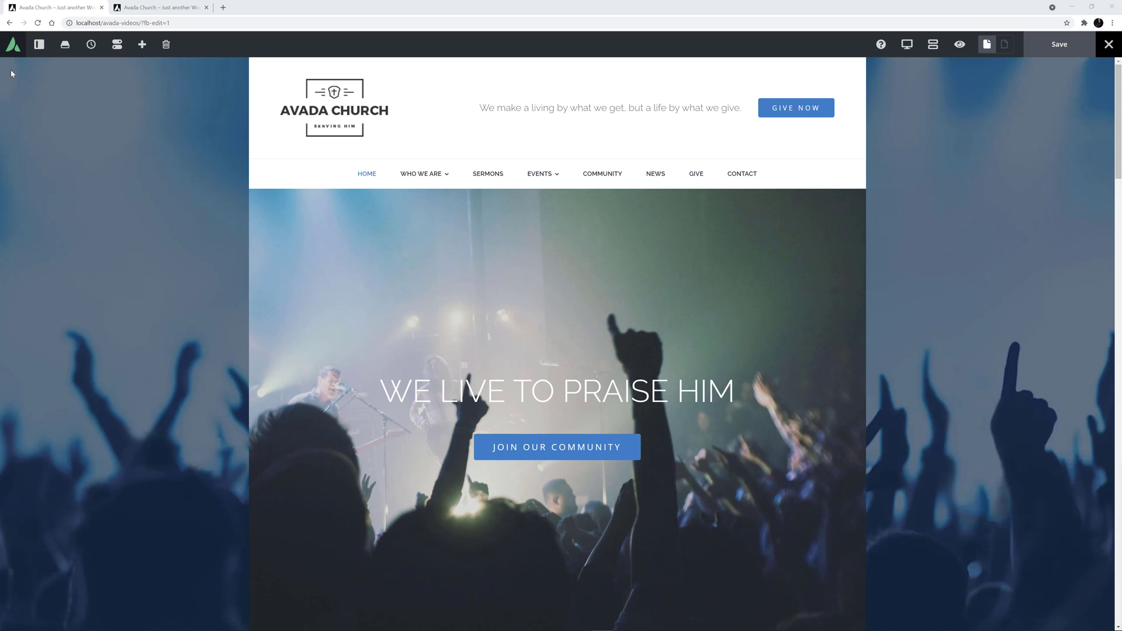
# Step: Open Global Options to the Layout section, showing Boxed layout at 1280px site width
pyautogui.click(40, 44)
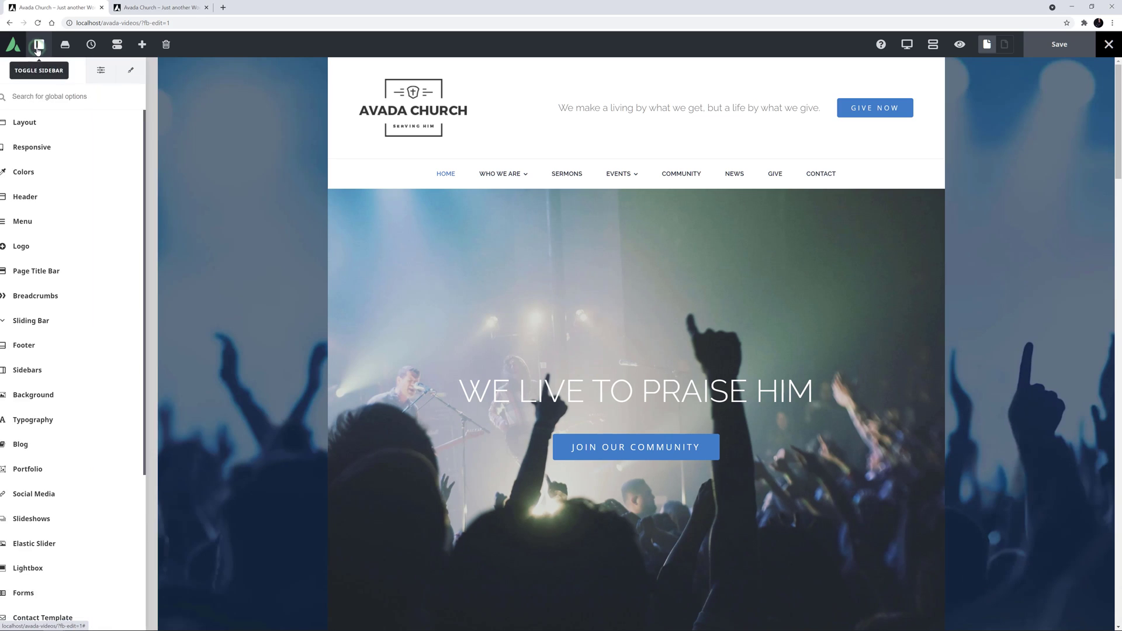
pyautogui.click(32, 123)
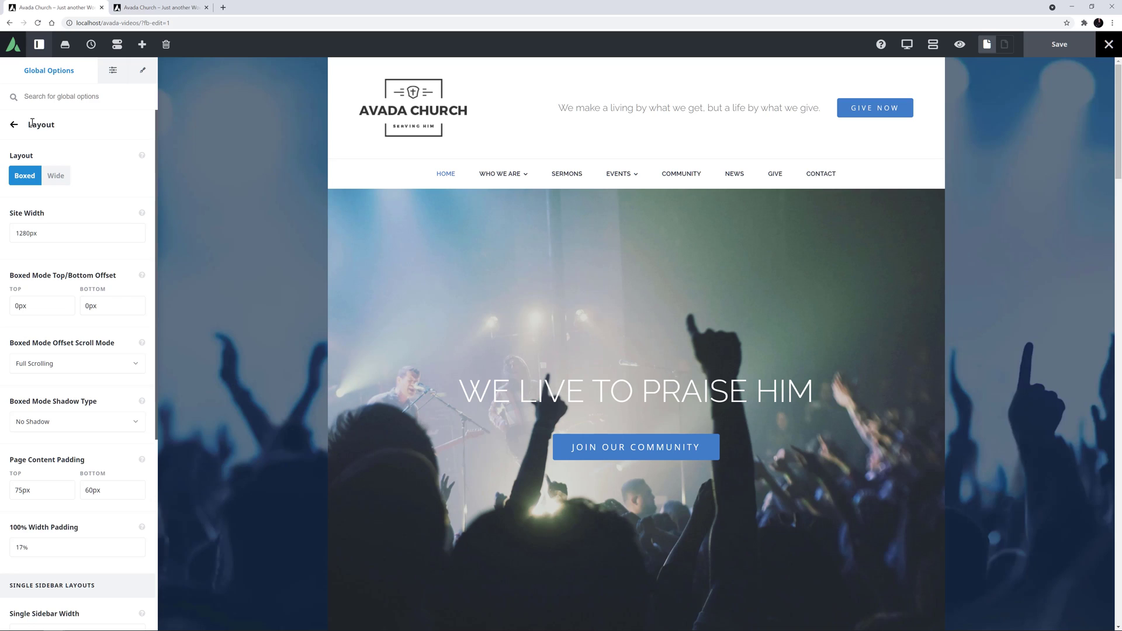
pyautogui.click(153, 7)
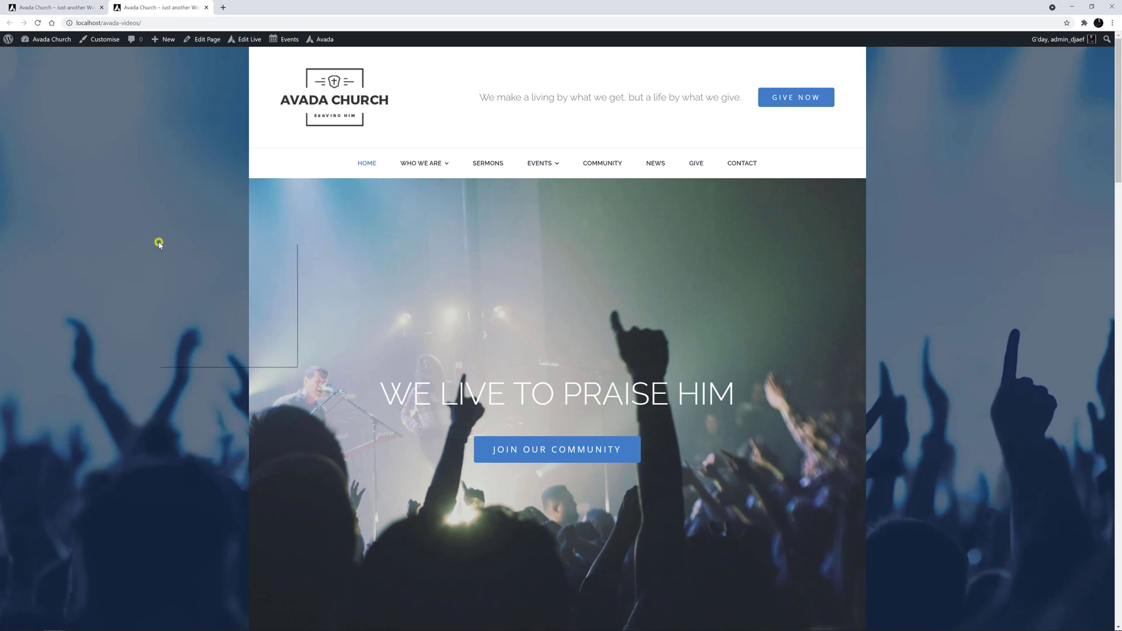
pyautogui.click(176, 358)
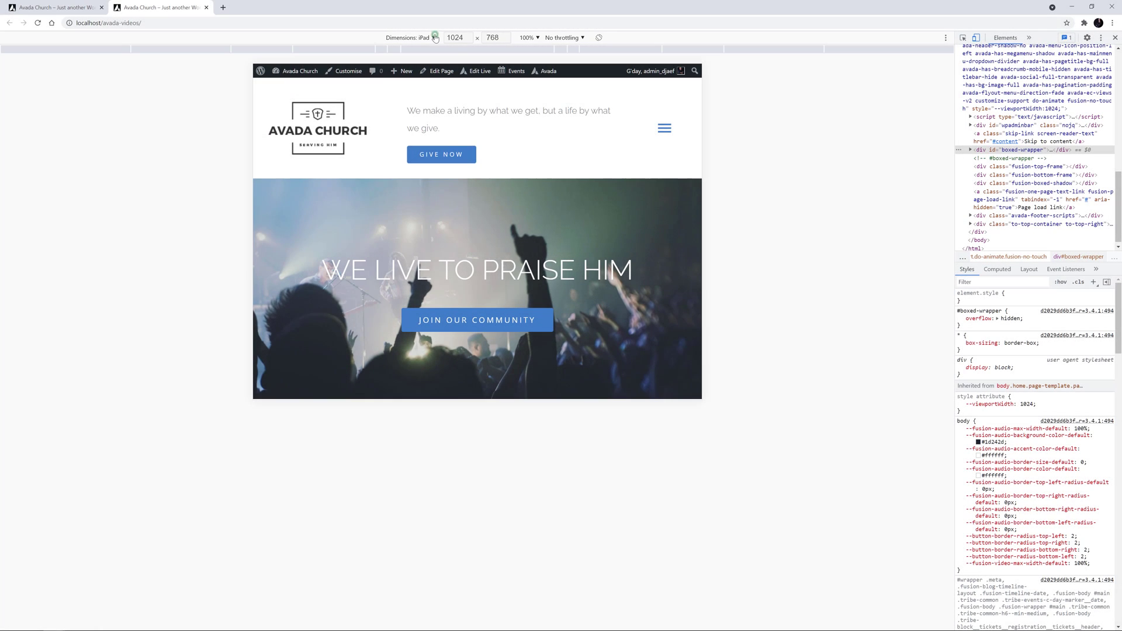
pyautogui.click(434, 38)
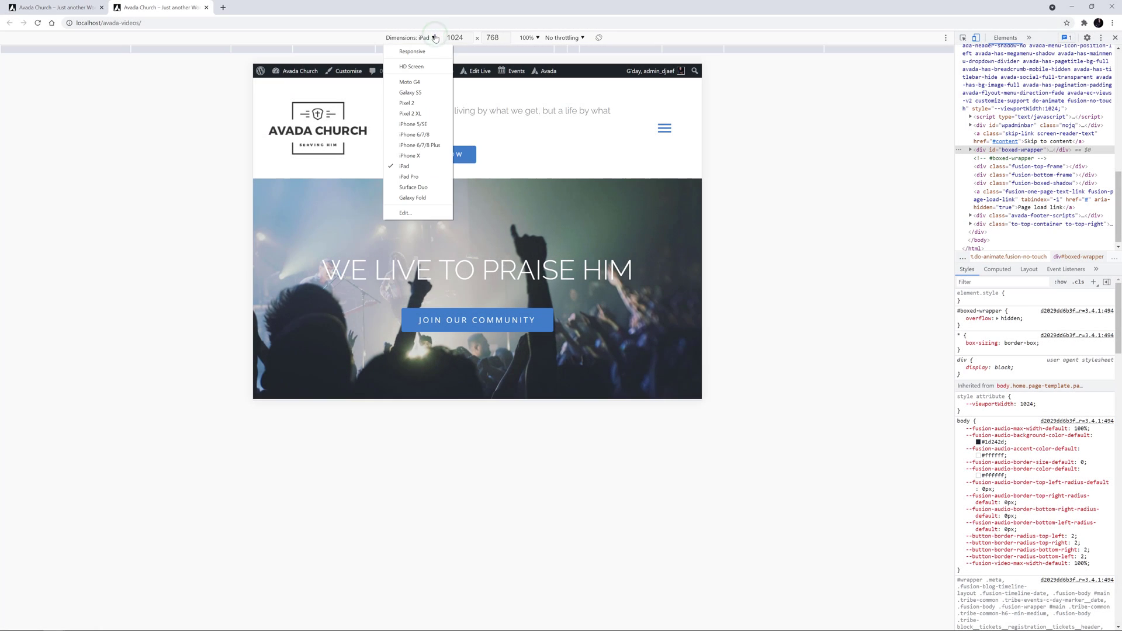
pyautogui.click(408, 176)
pyautogui.click(597, 37)
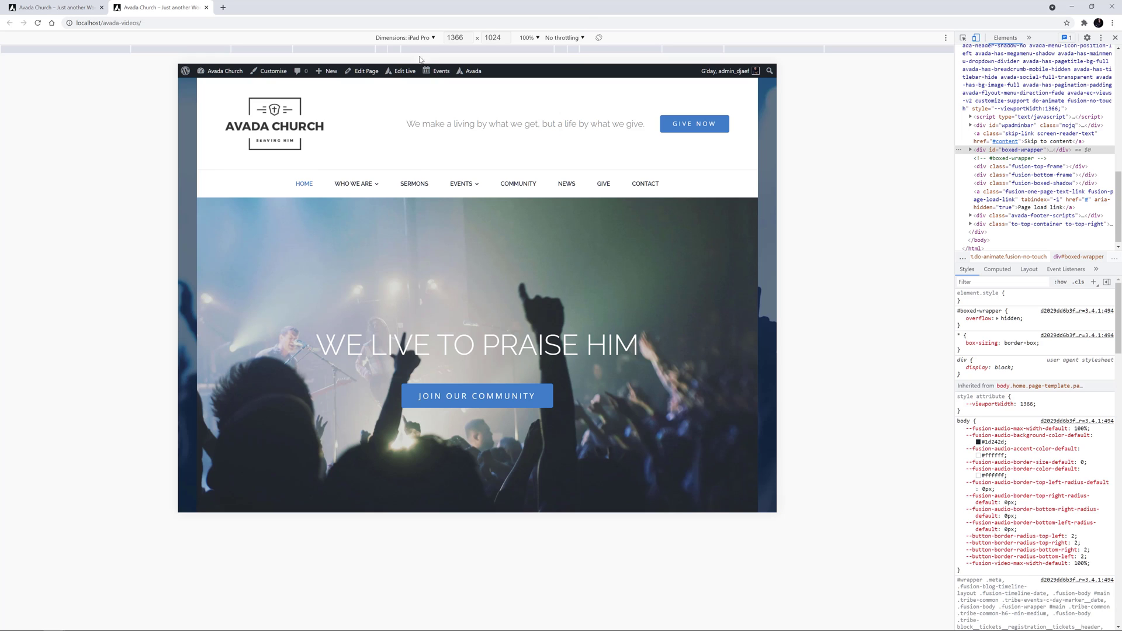
pyautogui.click(426, 39)
pyautogui.click(402, 67)
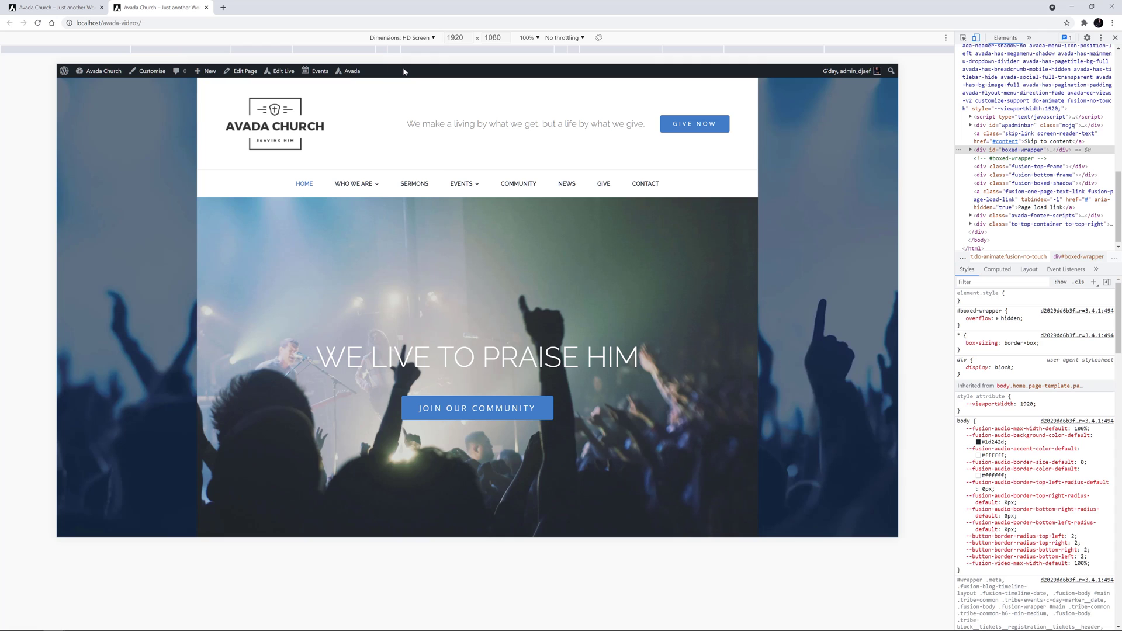
pyautogui.click(63, 8)
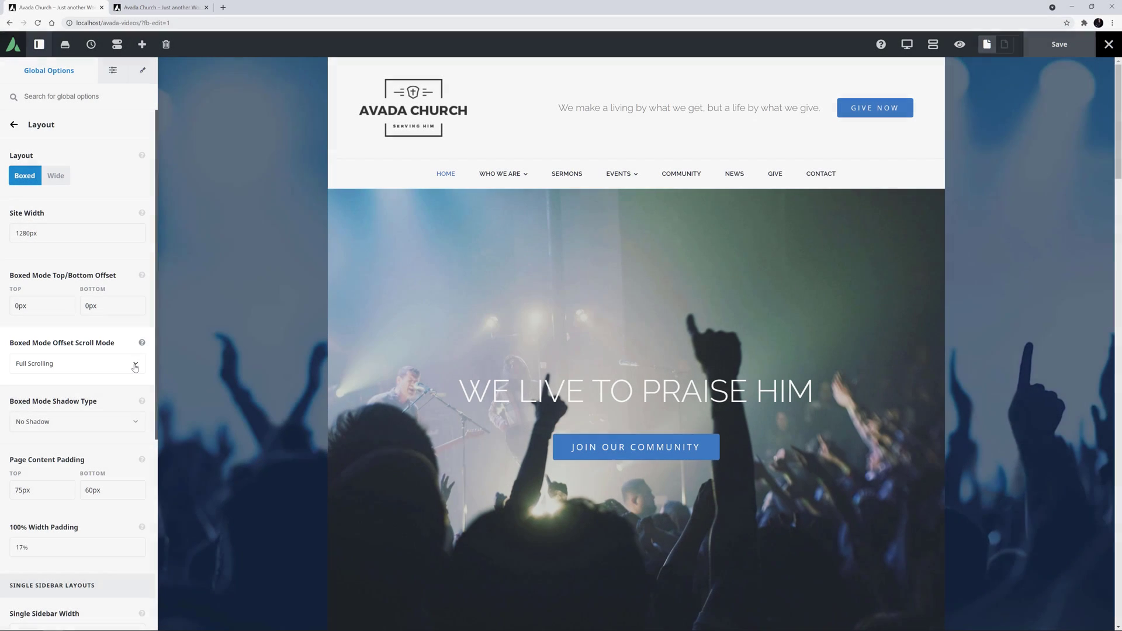
# Step: Check the Offset Scroll Mode (Full Scrolling) and Shadow Type (No Shadow) options, leaving both unchanged
pyautogui.click(135, 363)
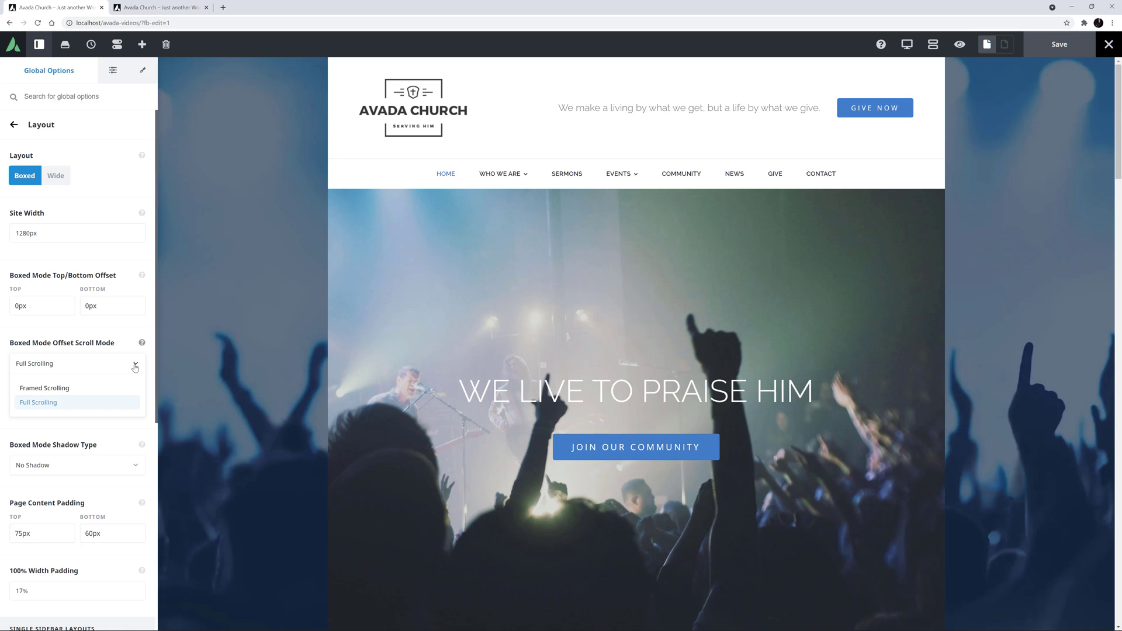
pyautogui.click(134, 365)
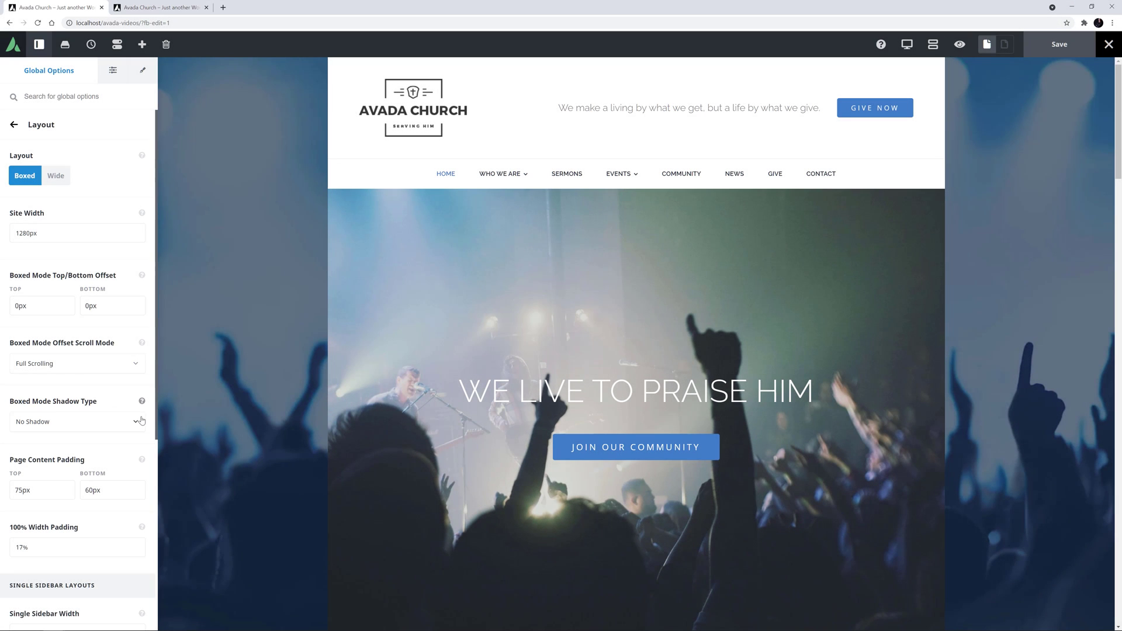
pyautogui.click(142, 420)
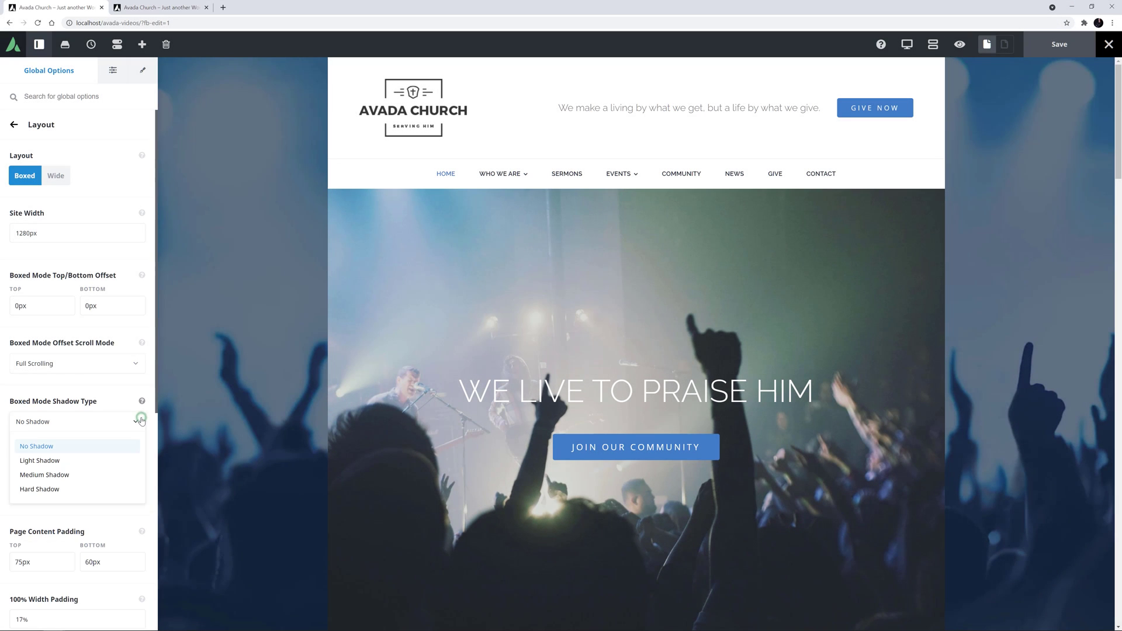
pyautogui.click(142, 421)
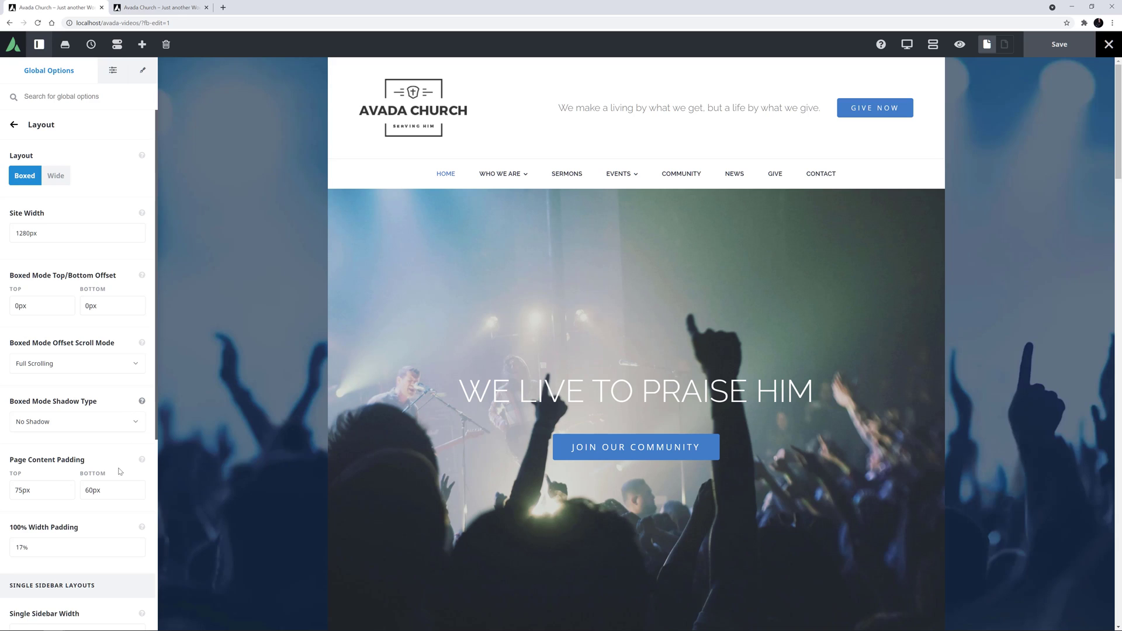
# Step: Read the 100% Width Padding help, then return to the global option categories
pyautogui.click(141, 526)
pyautogui.scroll(-2, 137, 526)
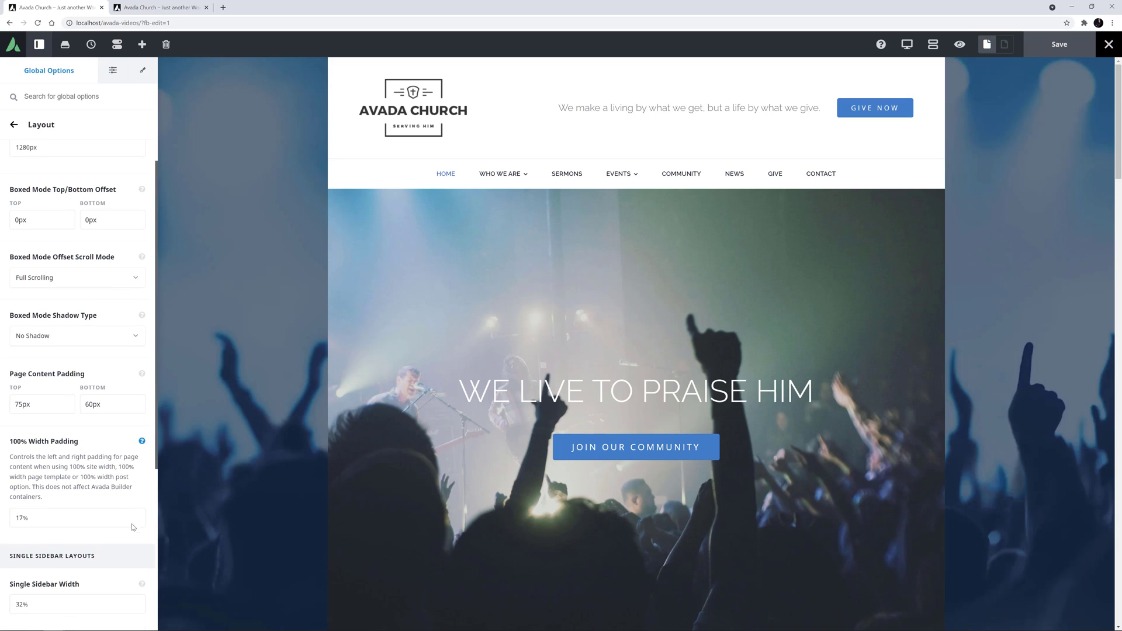
pyautogui.click(124, 519)
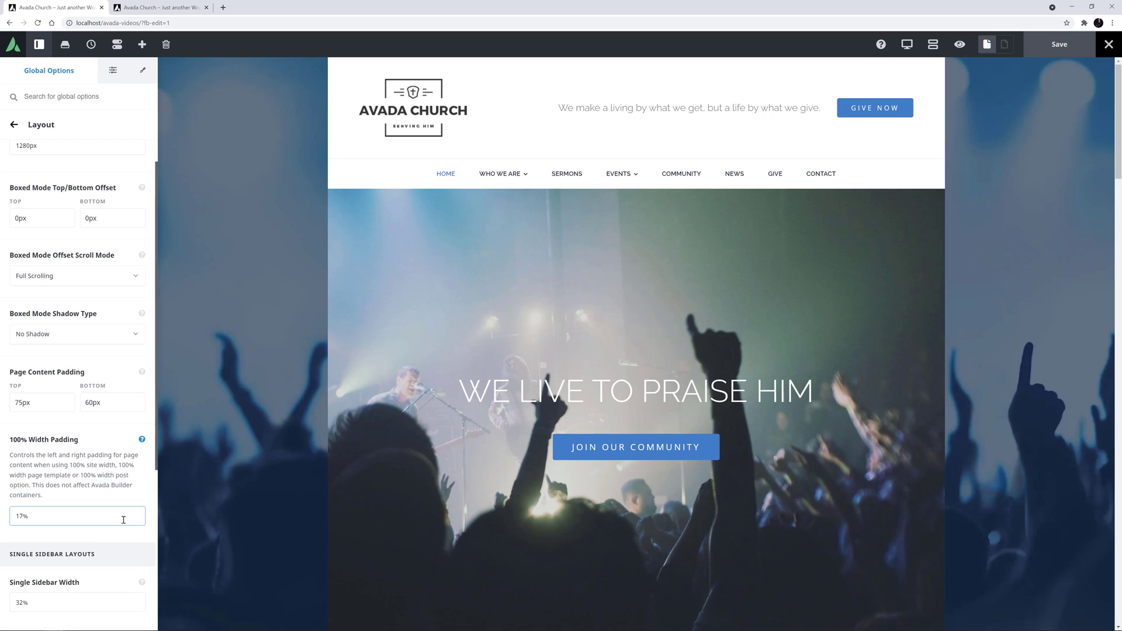
pyautogui.scroll(-2, 124, 520)
pyautogui.scroll(-4, 124, 518)
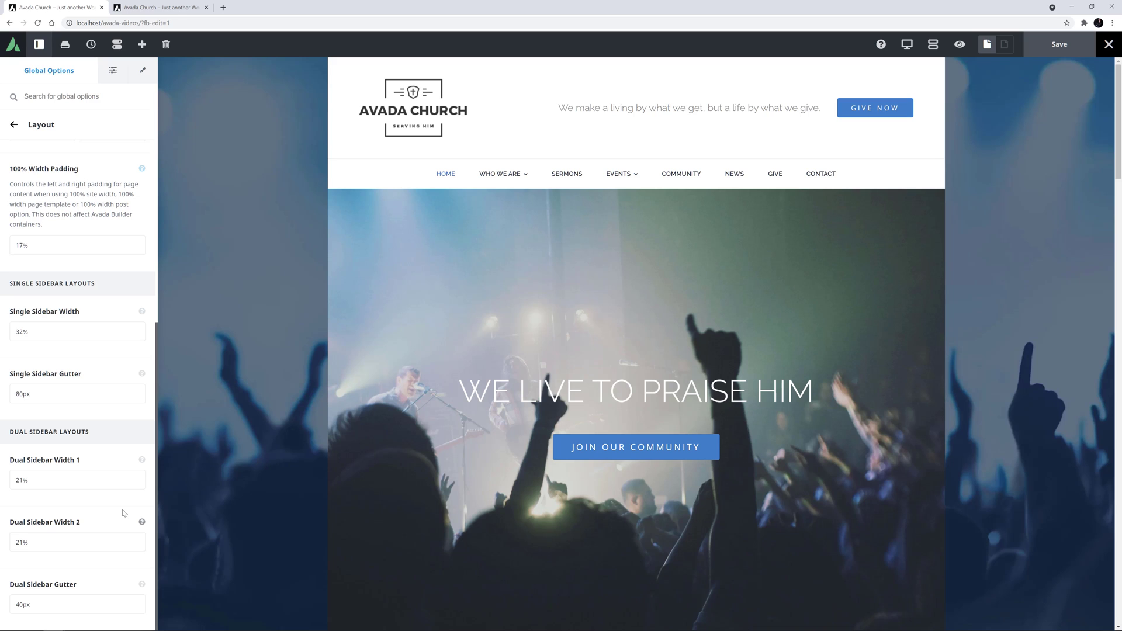
pyautogui.click(14, 125)
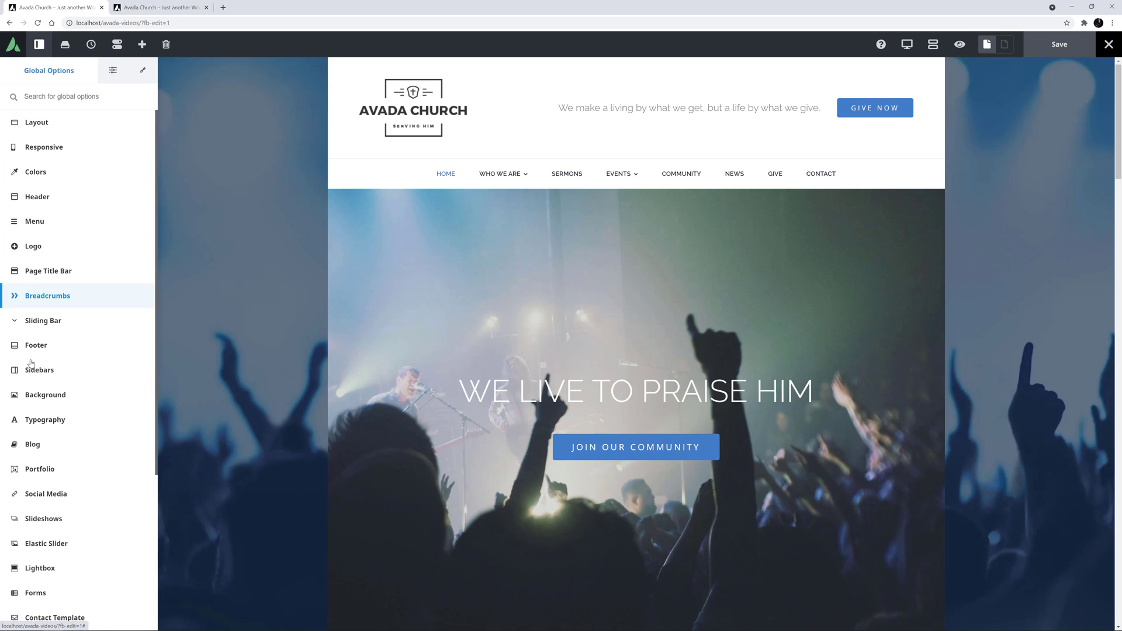
pyautogui.click(36, 391)
pyautogui.click(41, 416)
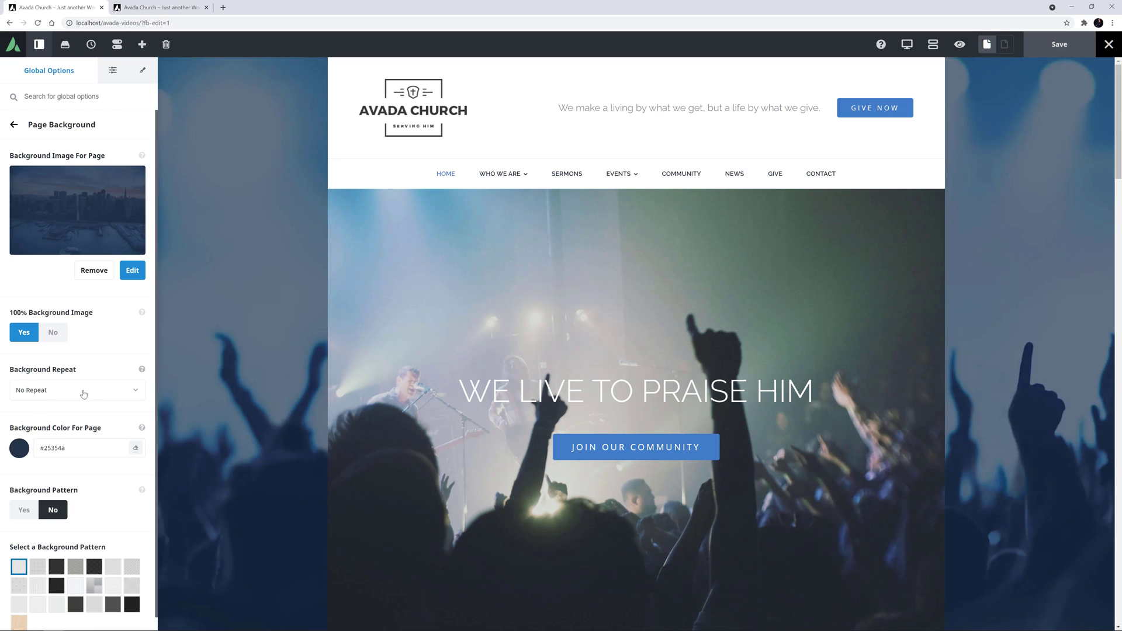
pyautogui.click(134, 391)
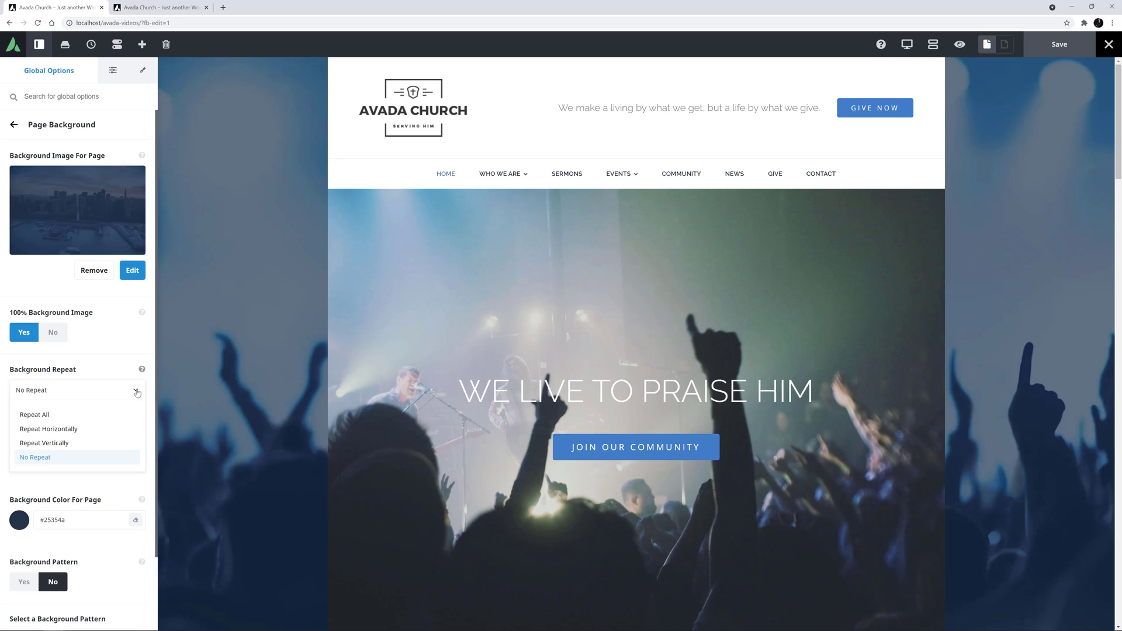
pyautogui.click(137, 391)
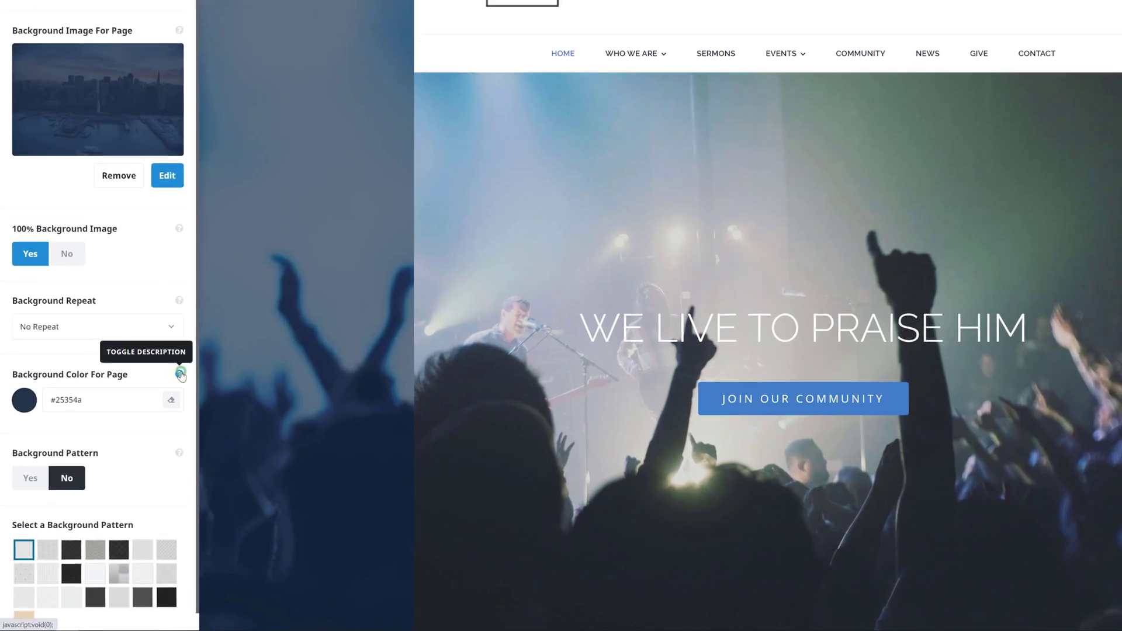
pyautogui.click(180, 374)
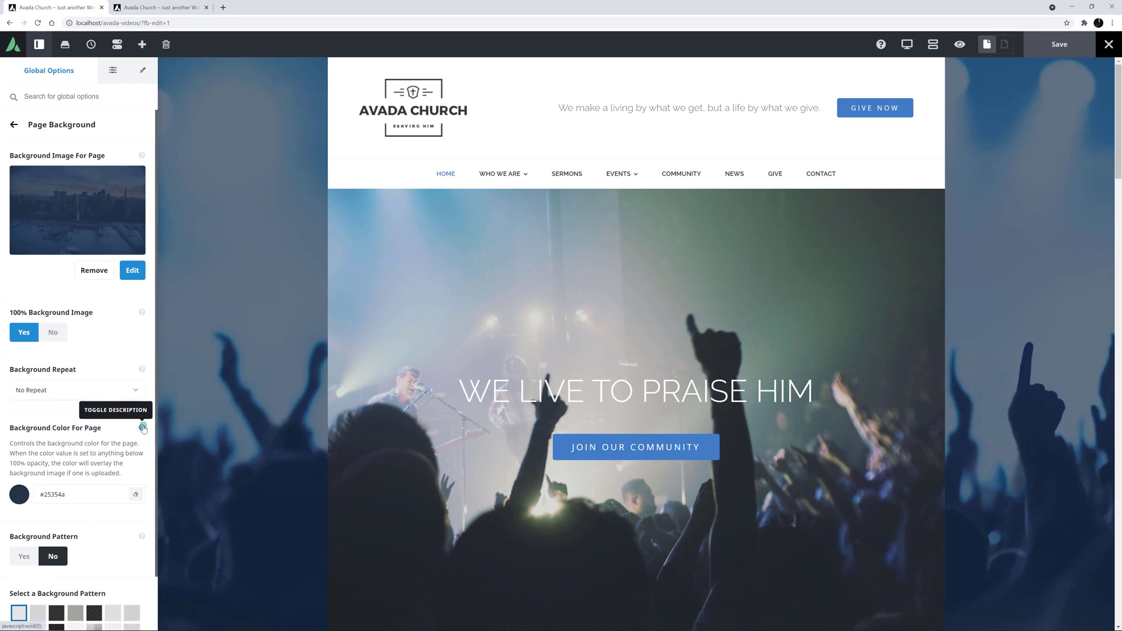
pyautogui.click(142, 428)
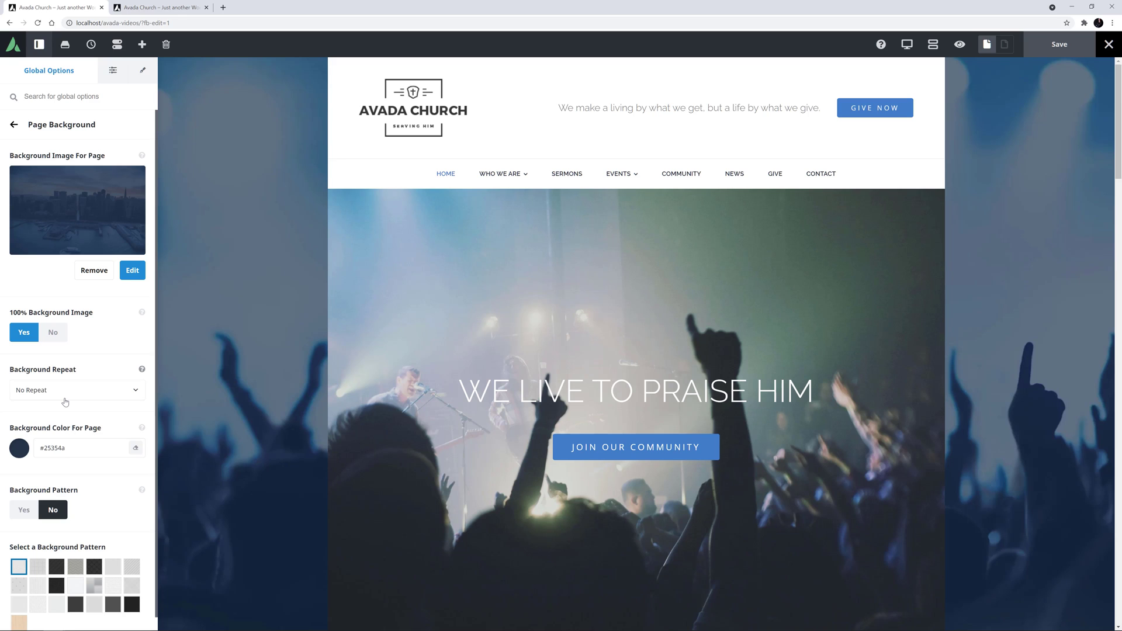
pyautogui.click(111, 73)
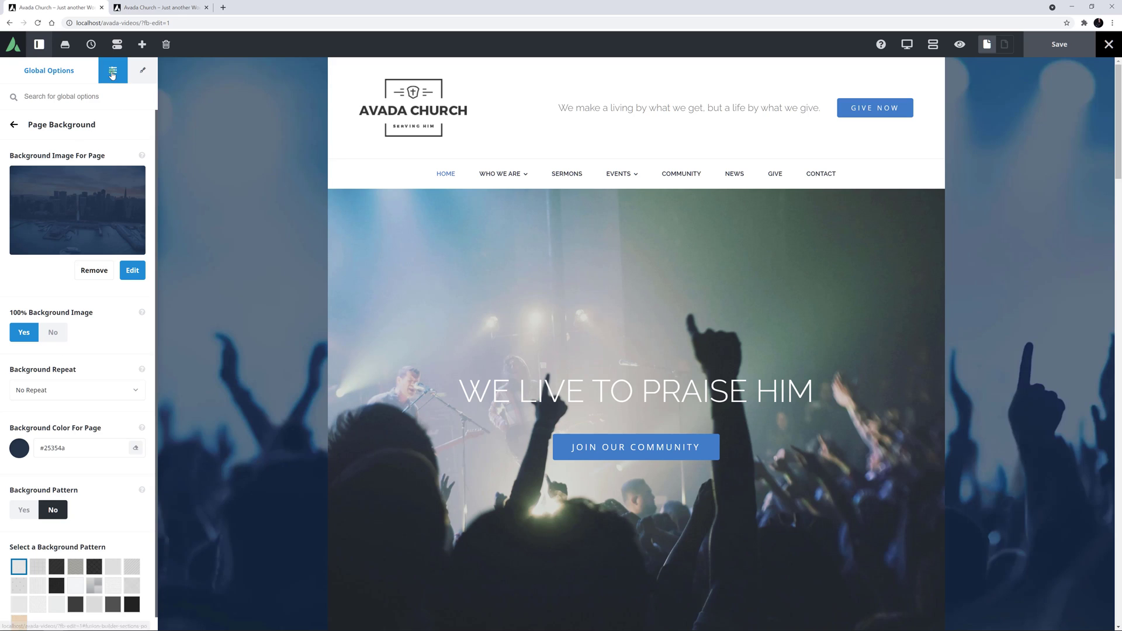
pyautogui.click(49, 147)
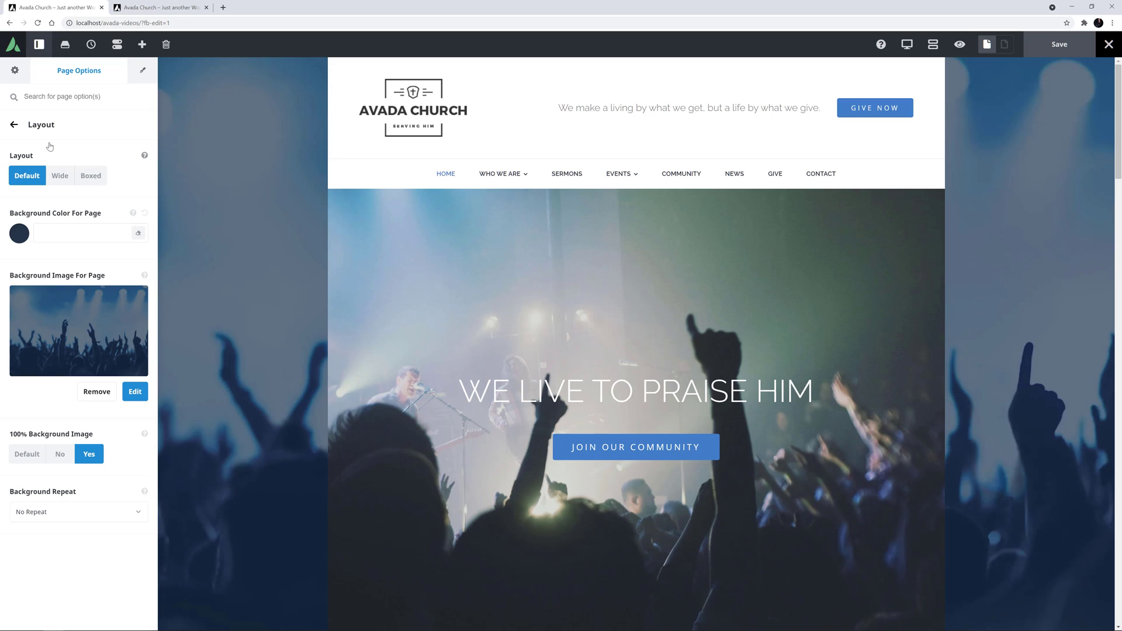
pyautogui.click(144, 155)
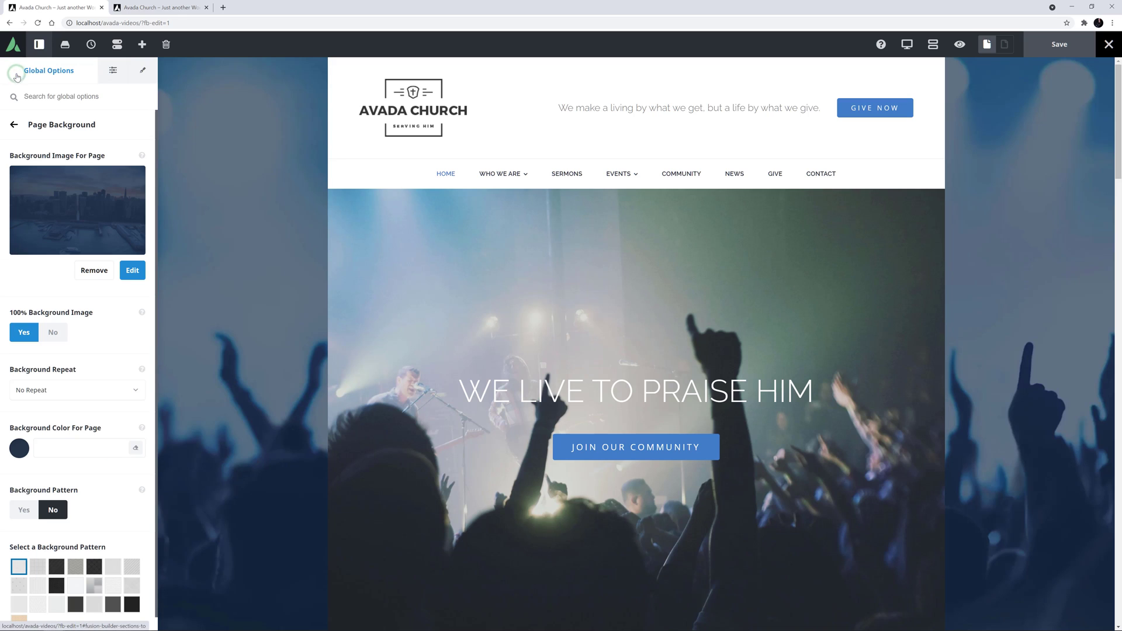
# Step: Review Main Content Background (white, no image), then return to the global option categories
pyautogui.click(12, 126)
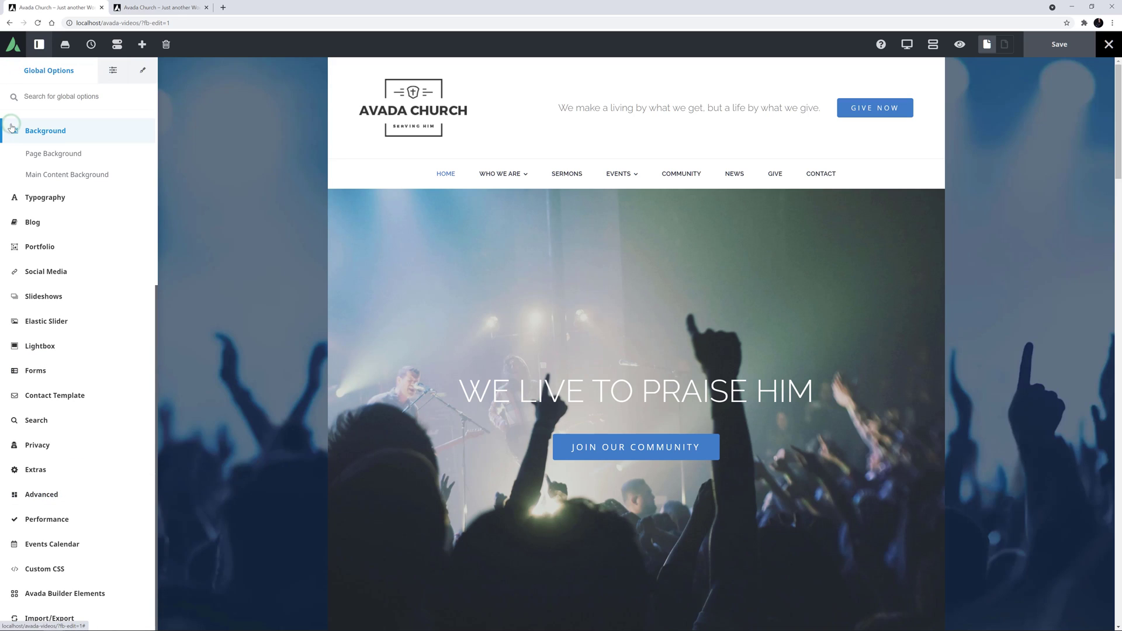
pyautogui.click(35, 176)
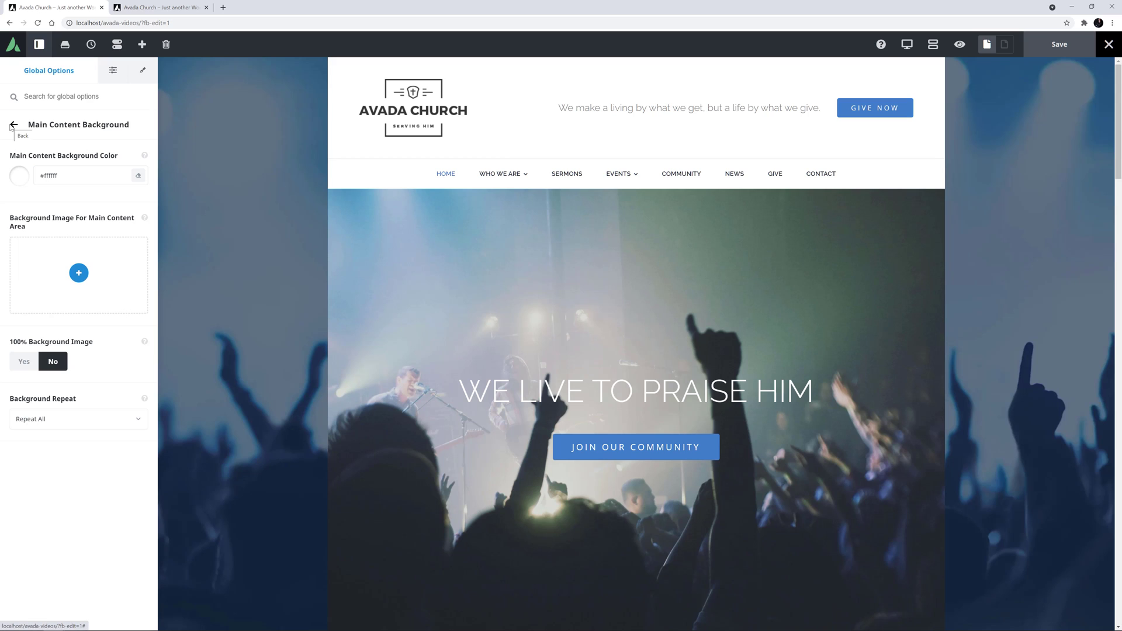
pyautogui.click(13, 124)
# Step: Switch the global Layout option from Boxed to Wide
pyautogui.scroll(5, 38, 175)
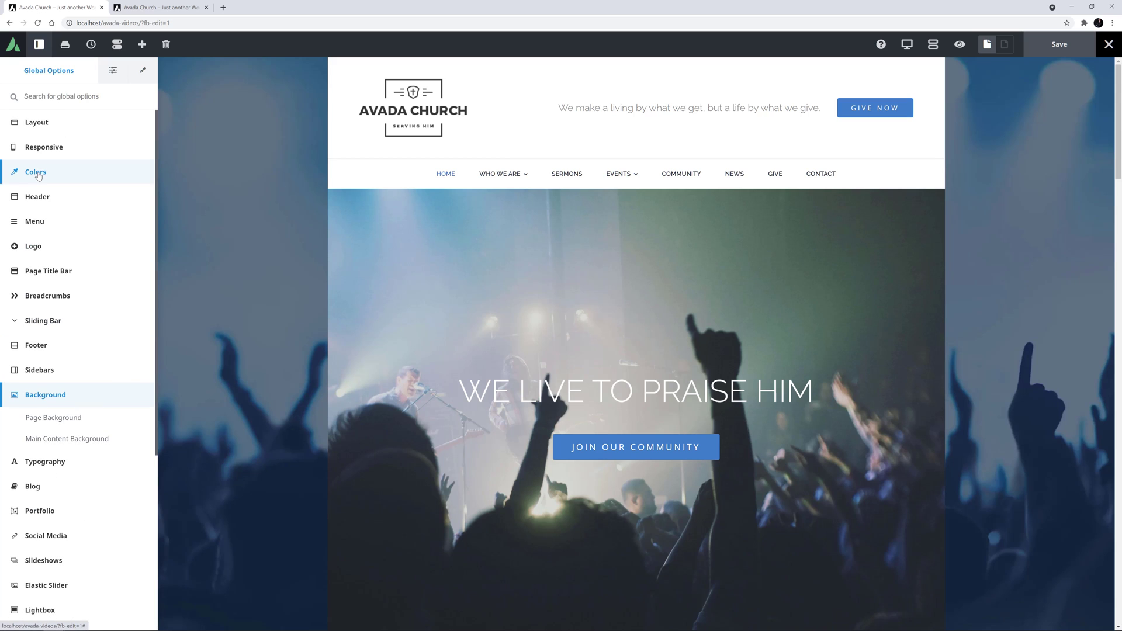
pyautogui.click(39, 123)
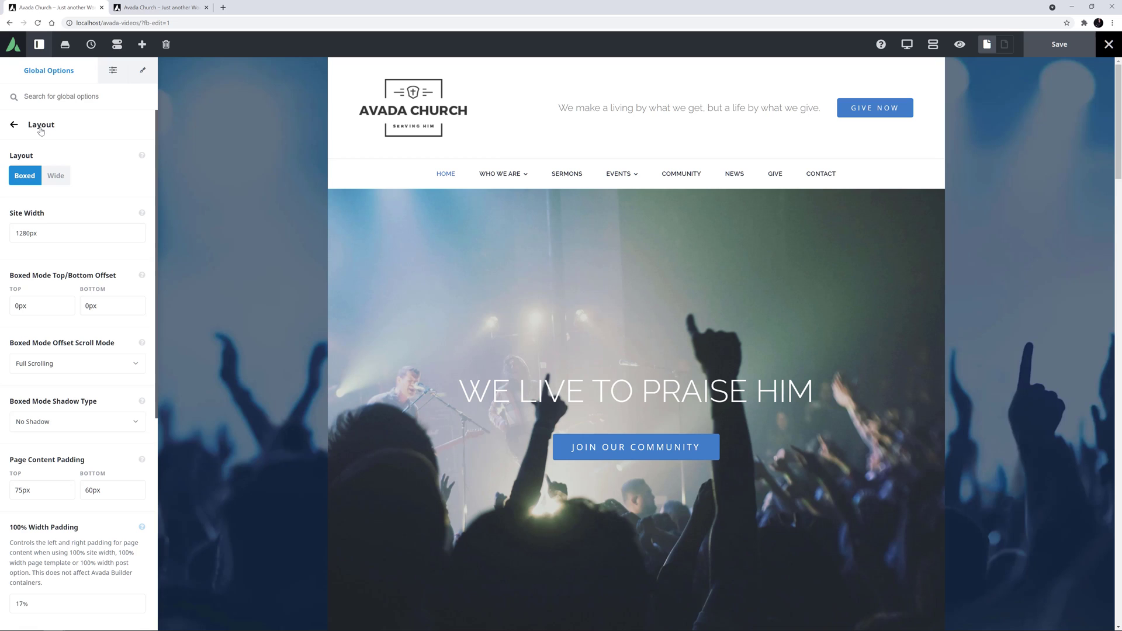
pyautogui.click(56, 177)
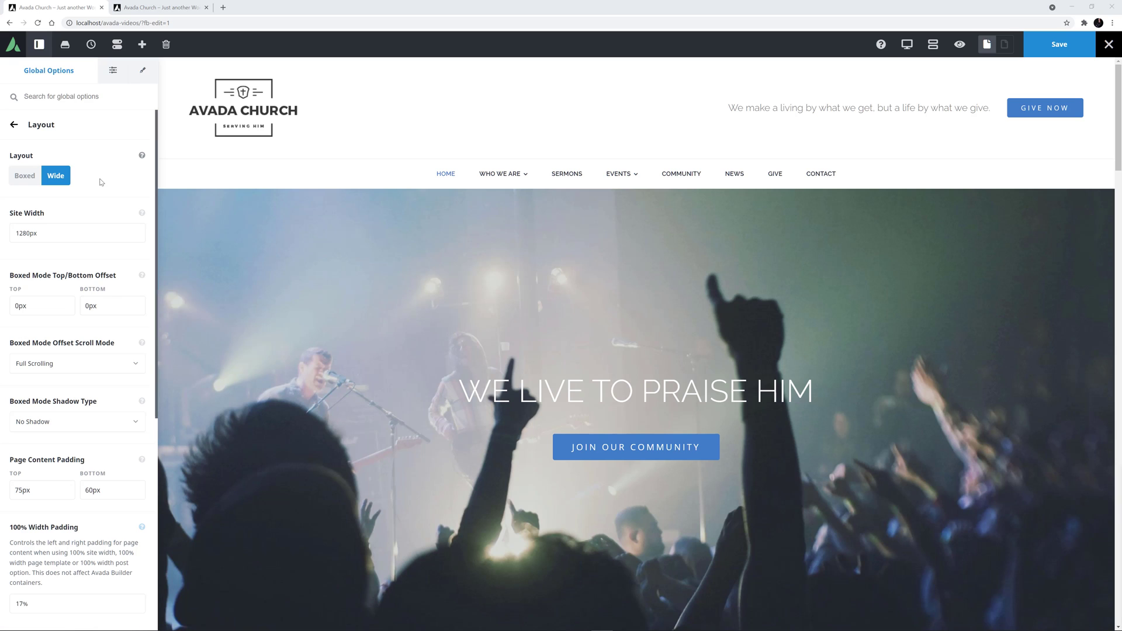
# Step: Scroll down the homepage and open the quote section's container settings
pyautogui.scroll(-3, 343, 391)
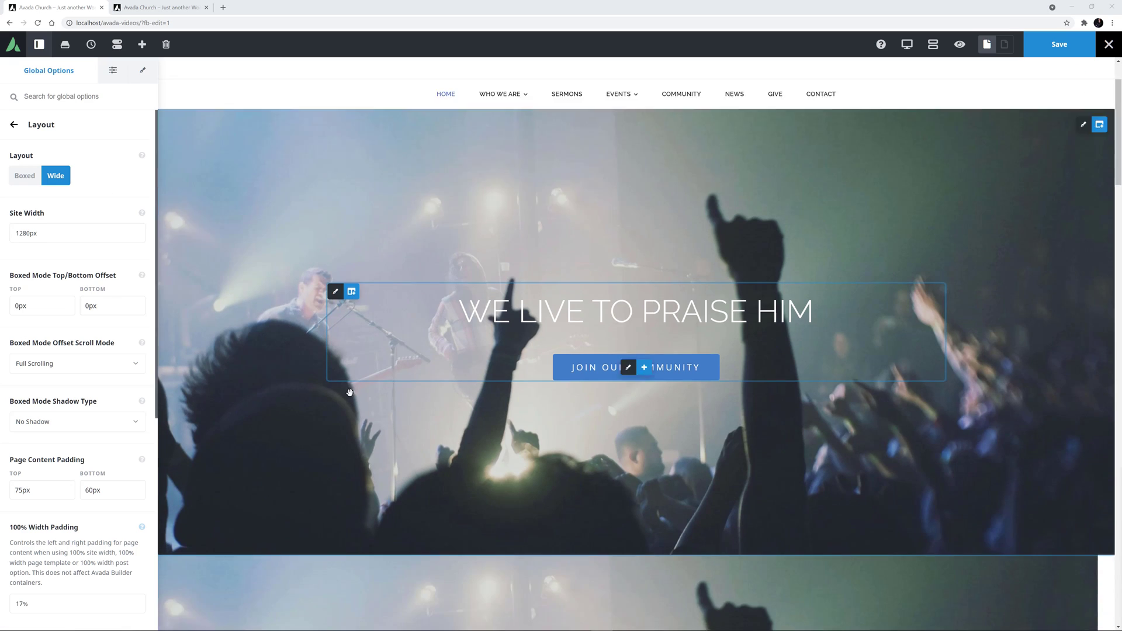
pyautogui.scroll(-3, 344, 391)
pyautogui.scroll(-5, 343, 392)
pyautogui.scroll(-2, 343, 392)
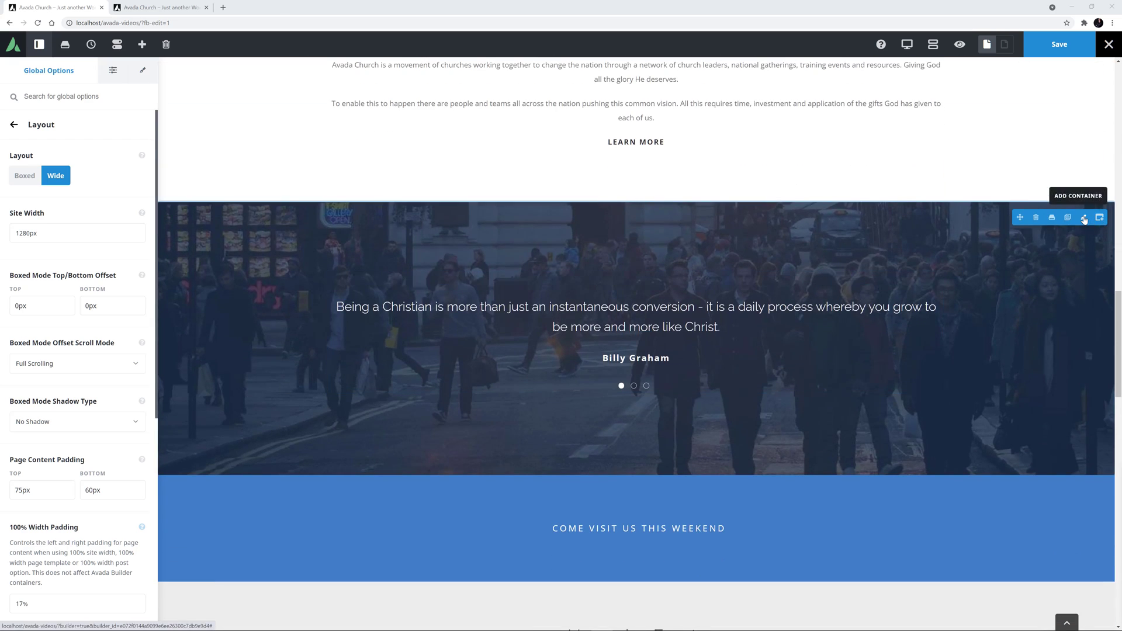
pyautogui.click(1084, 218)
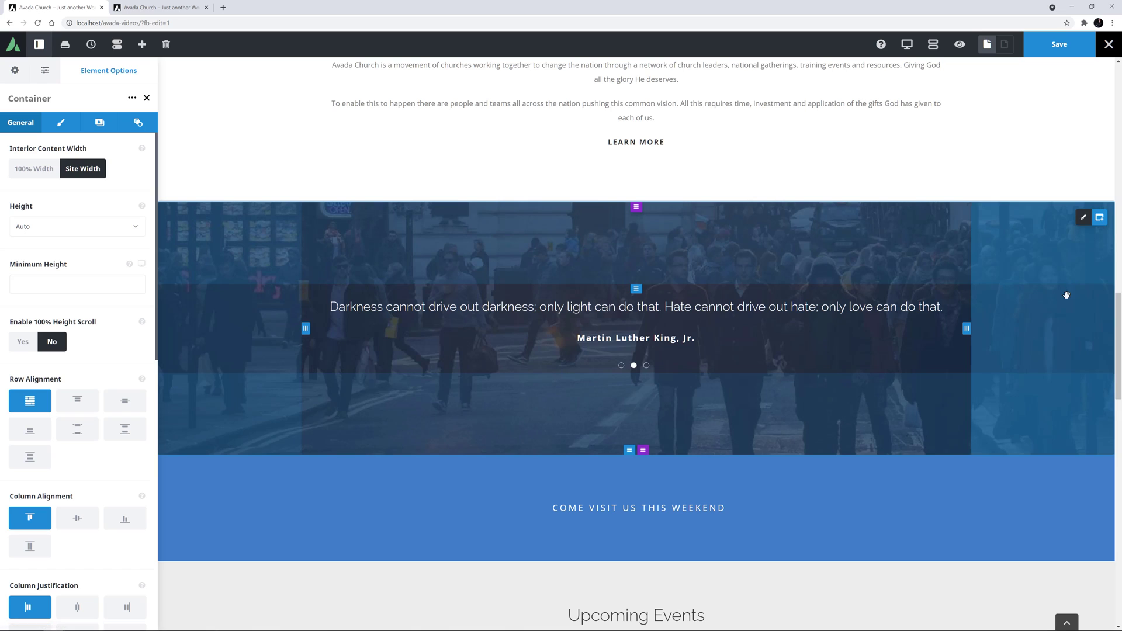
# Step: Open the Latest Posts container settings, showing 100% interior content width
pyautogui.scroll(-2, 1064, 298)
pyautogui.scroll(-3, 1047, 314)
pyautogui.scroll(-2, 1047, 312)
pyautogui.scroll(-2, 1068, 253)
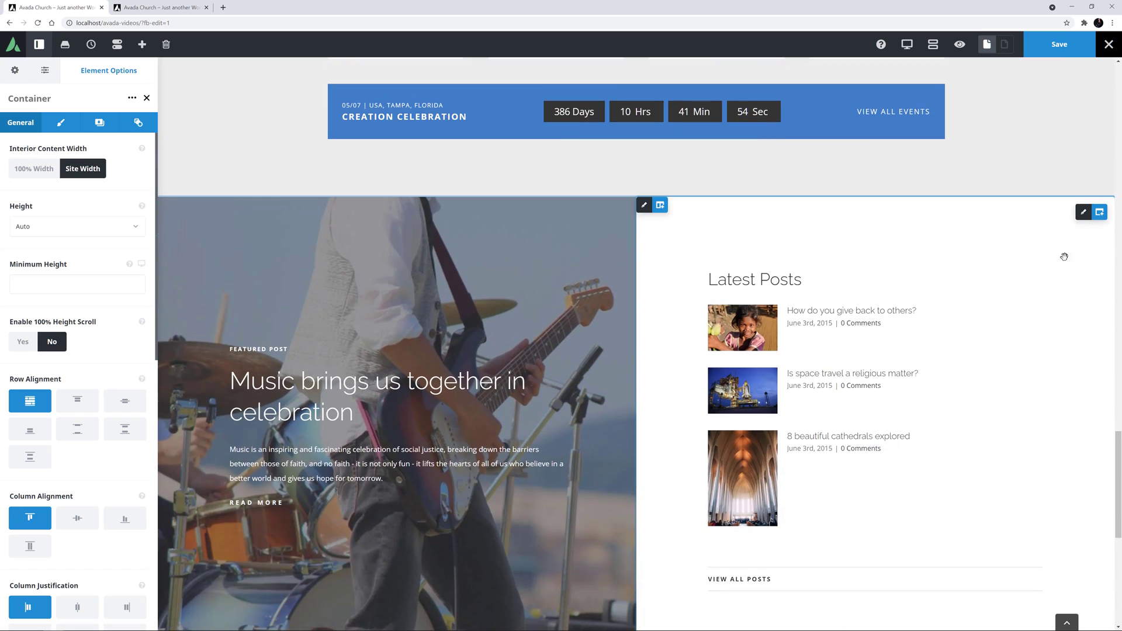
pyautogui.click(1082, 216)
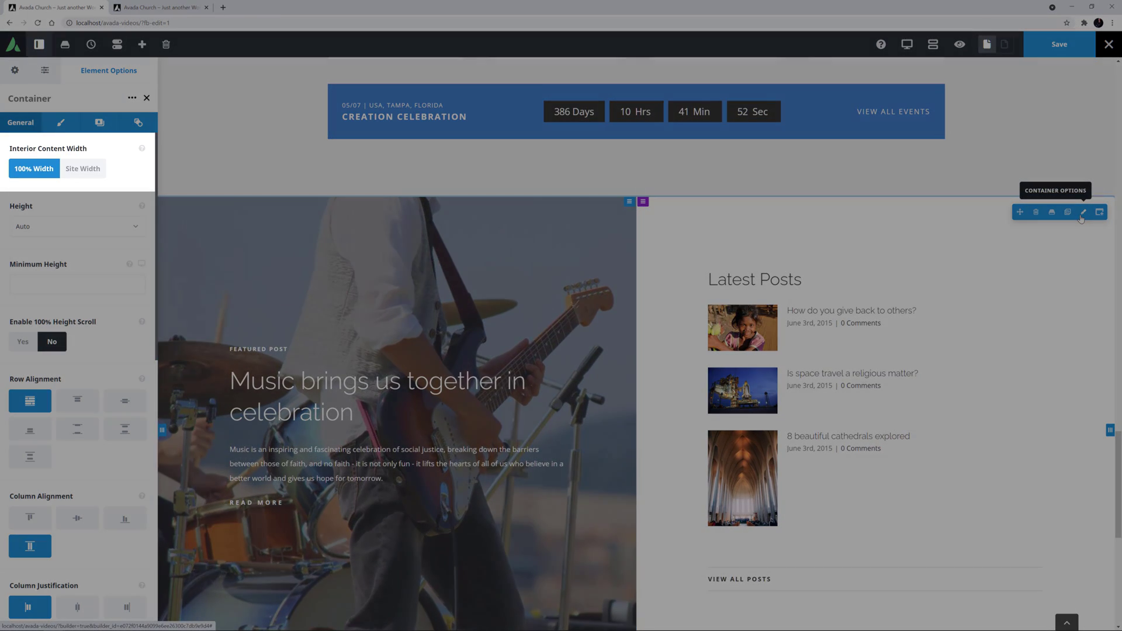